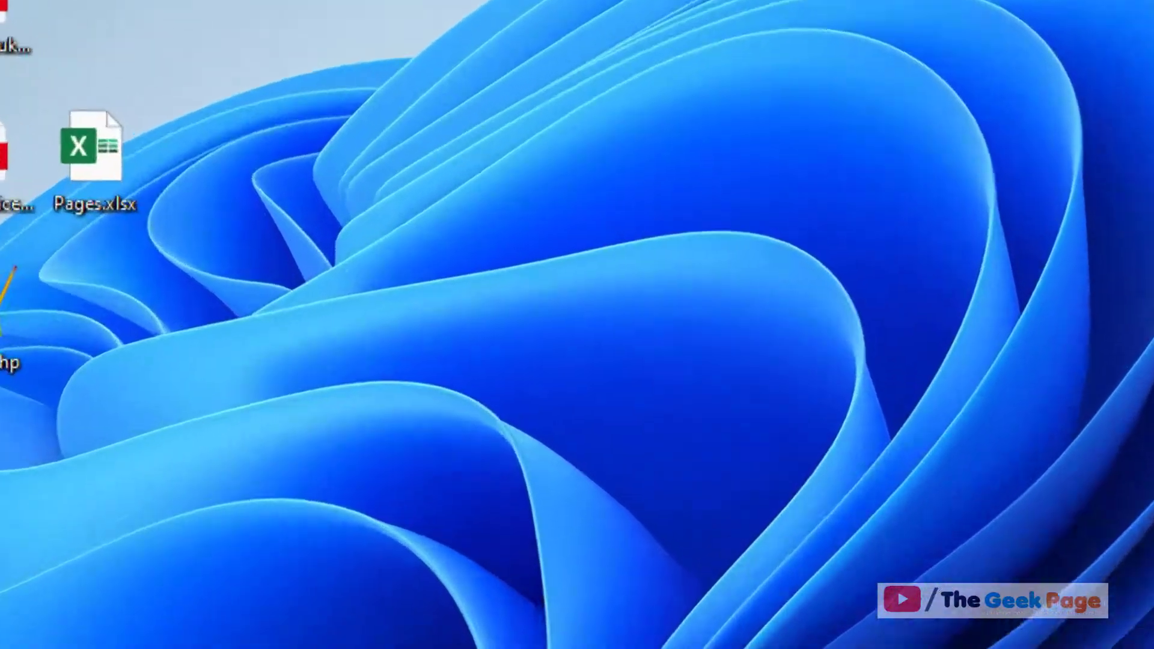
# Step: Search for 'registry editor' and launch Registry Editor from the best match
pyautogui.click(510, 635)
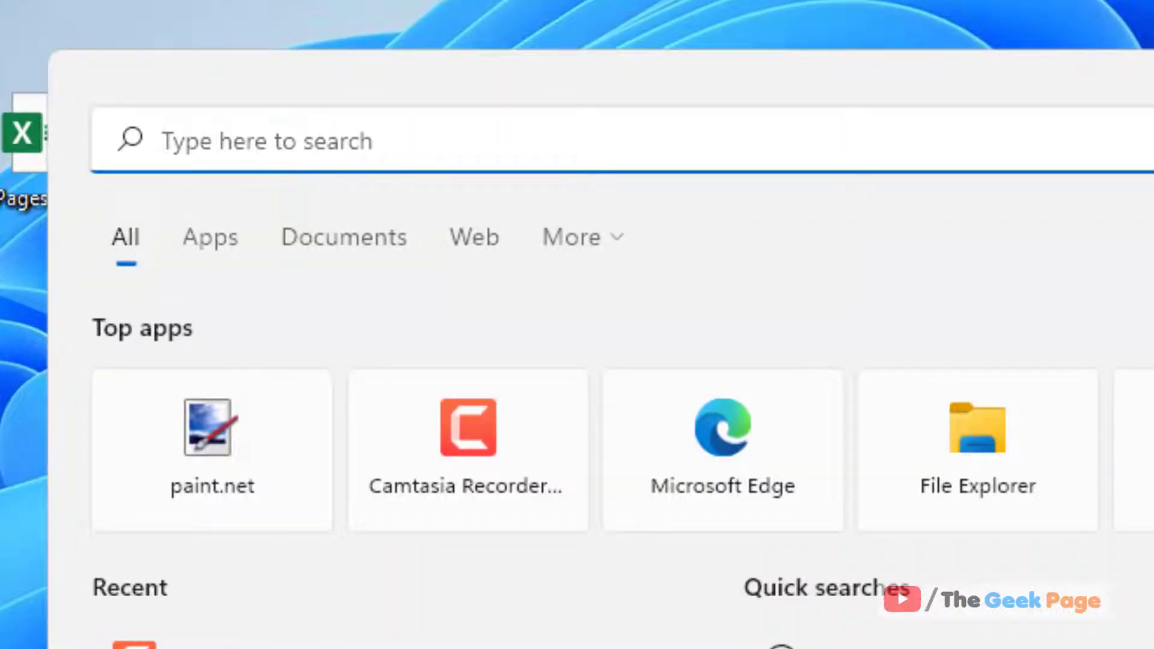
pyautogui.write('reg')
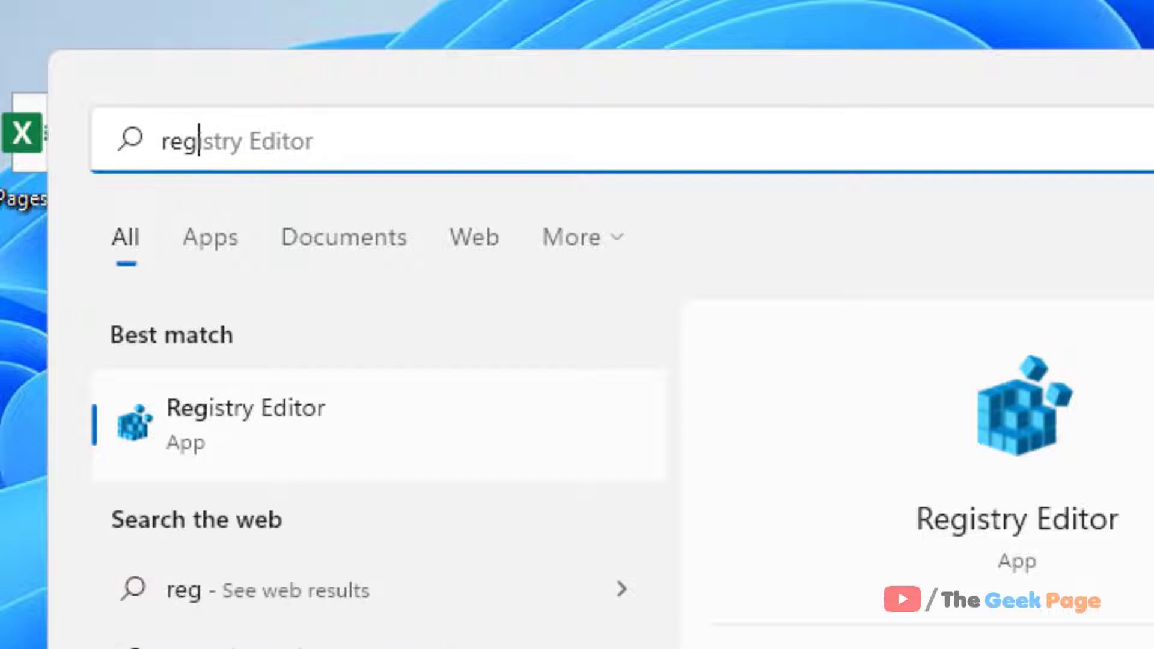
pyautogui.write('u')
pyautogui.press('BackSpace')
pyautogui.write('istry edi')
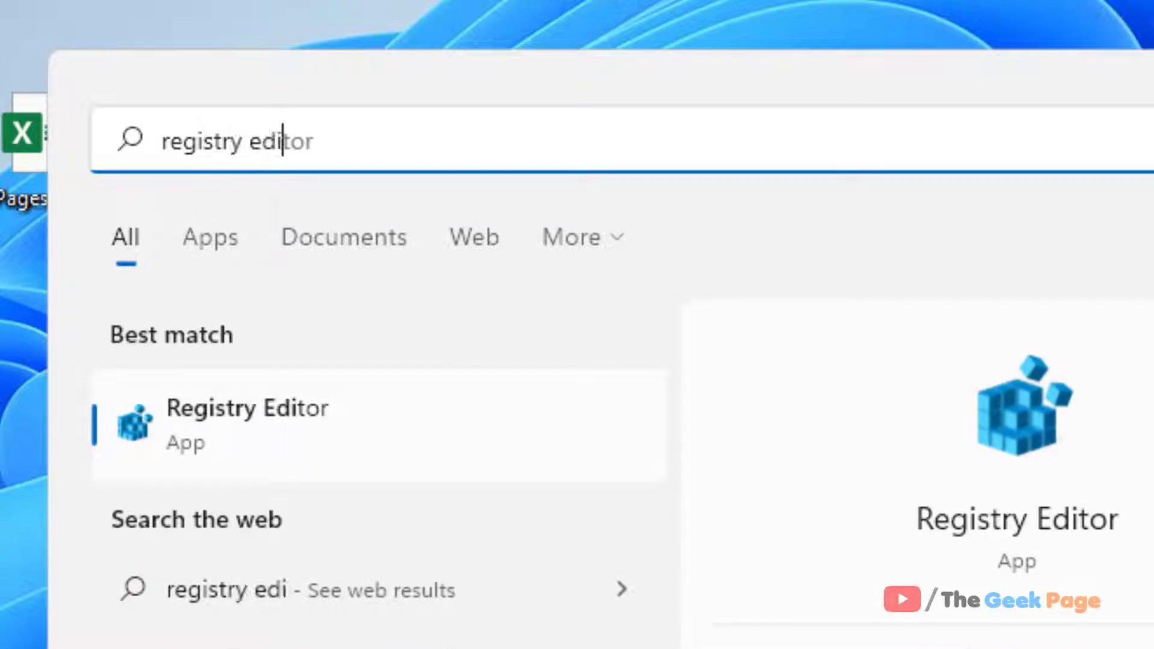
pyautogui.write('tor')
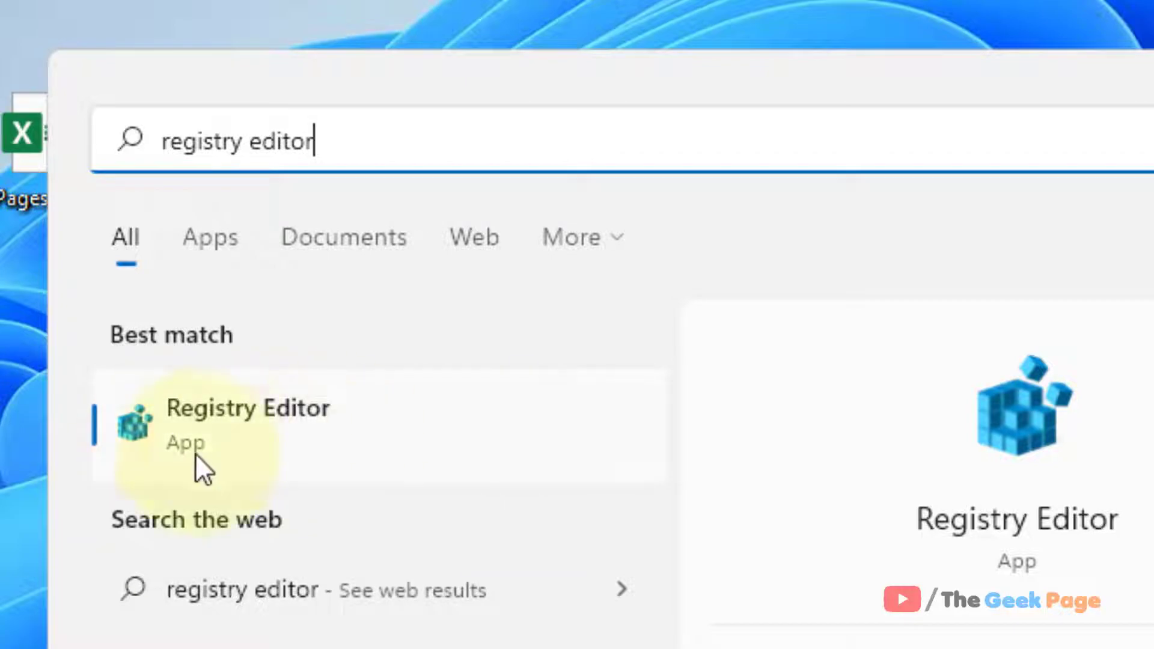
pyautogui.click(255, 449)
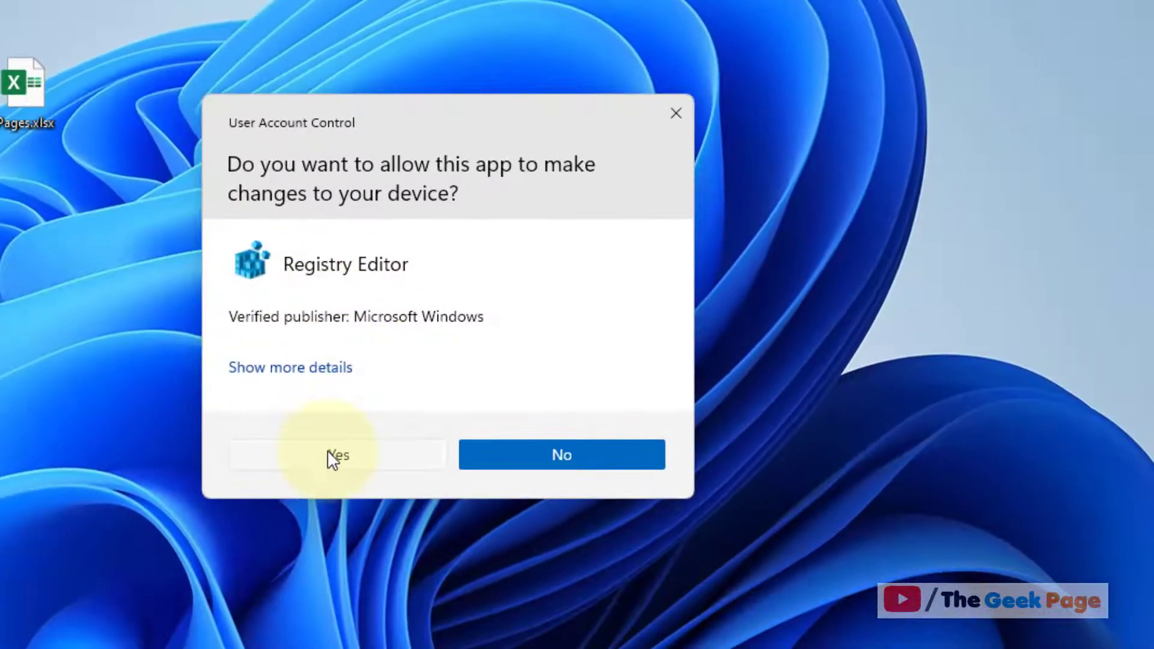
# Step: Allow Registry Editor's changes, then copy the Internet Settings registry path from Notepad
pyautogui.click(326, 456)
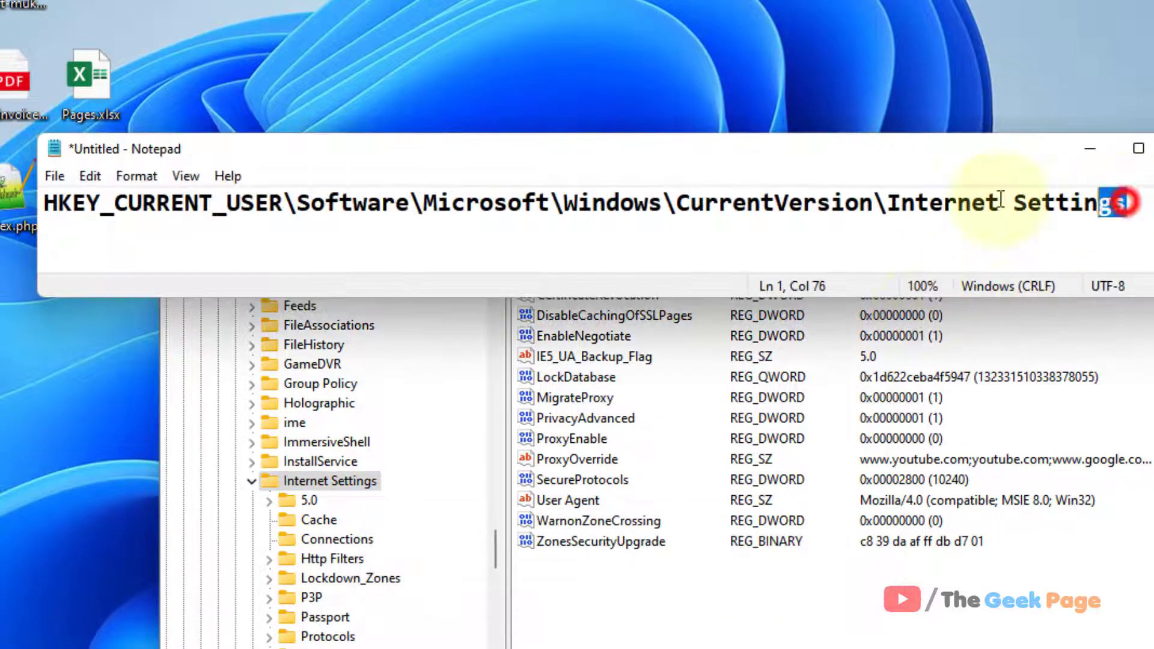
pyautogui.moveTo(1102, 202); pyautogui.dragTo(44, 202)
pyautogui.rightClick(352, 206)
pyautogui.click(385, 277)
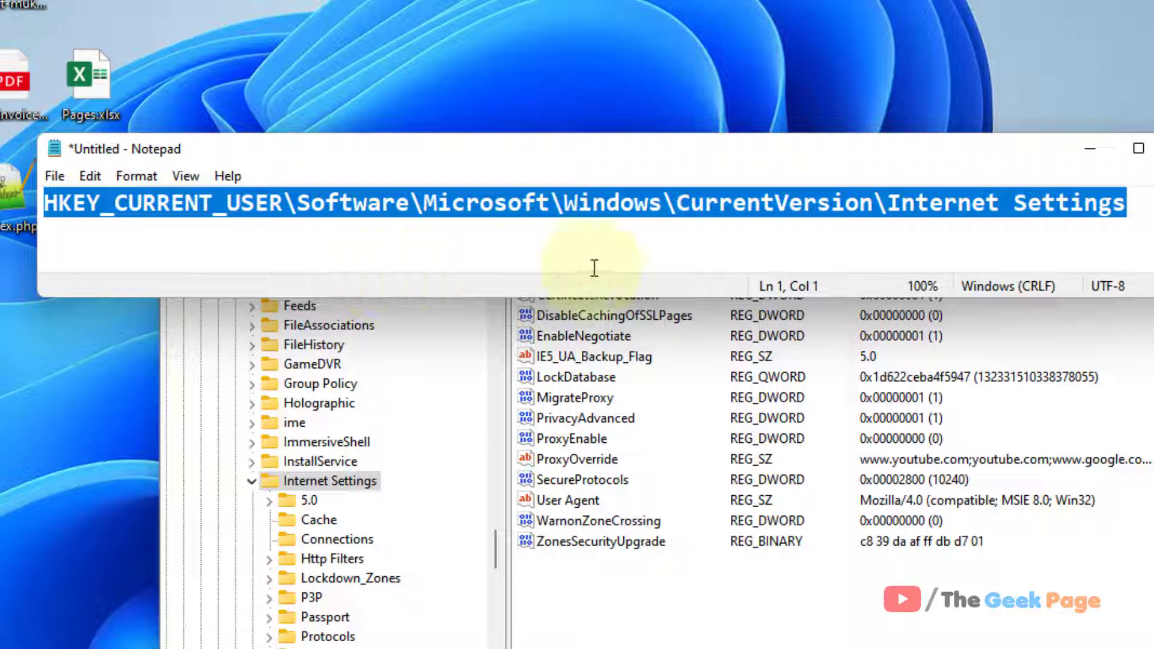
pyautogui.rightClick(633, 211)
pyautogui.click(691, 287)
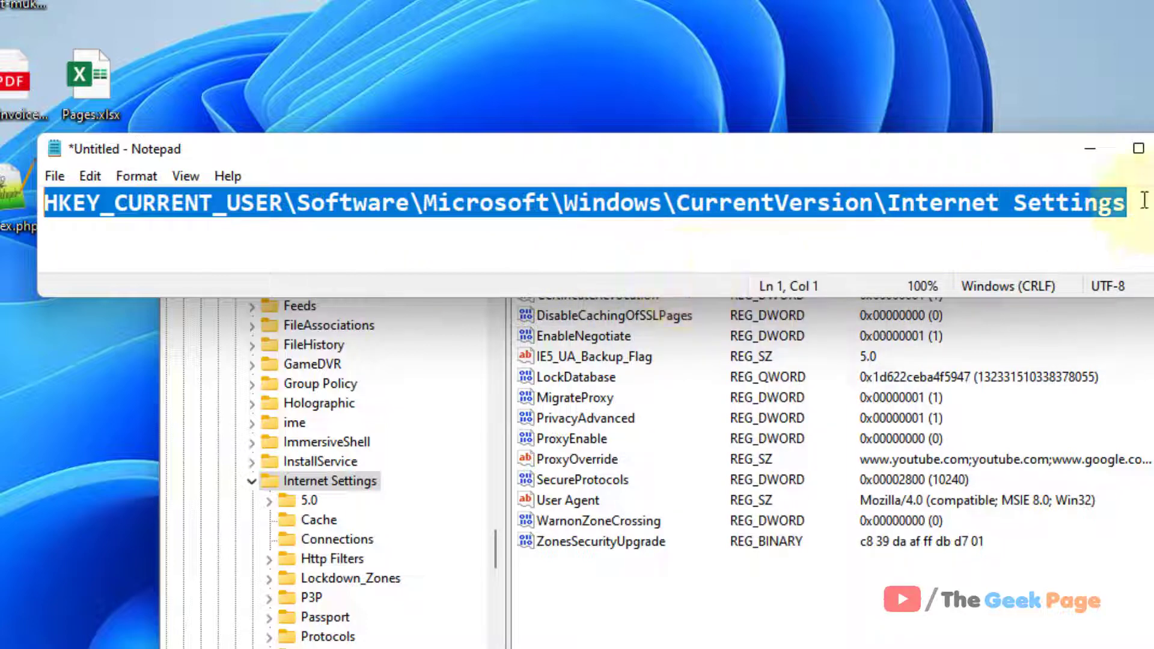
# Step: Minimize Notepad and go to the pasted Internet Settings path in Registry Editor's address bar
pyautogui.click(1089, 149)
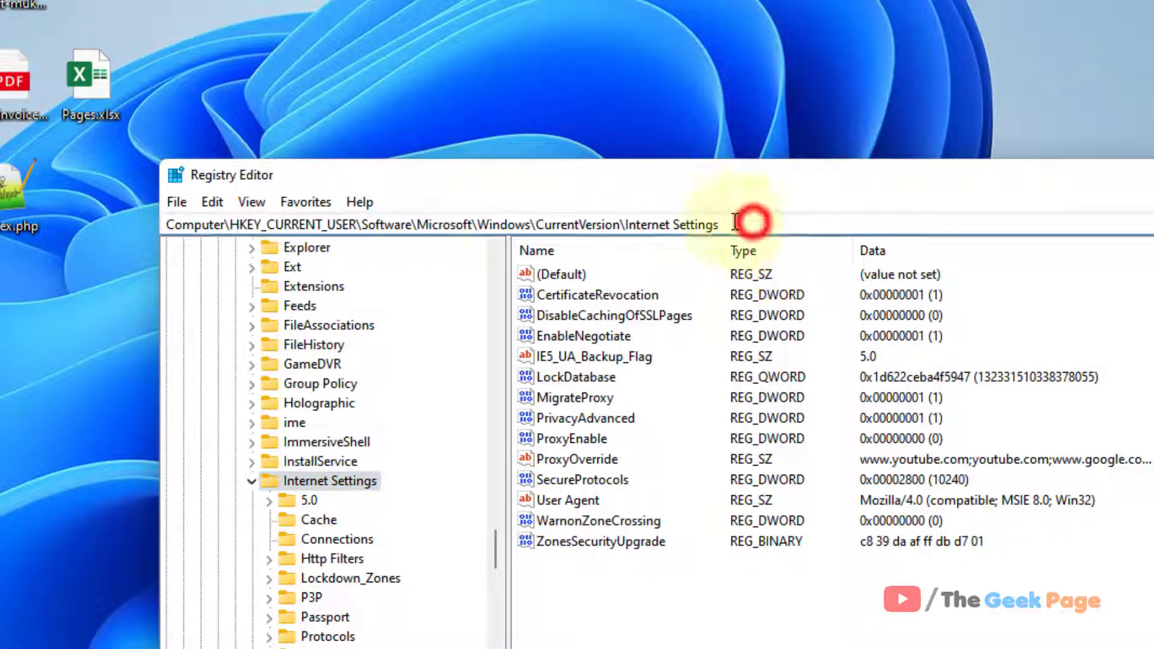
pyautogui.click(743, 225)
pyautogui.rightClick(469, 226)
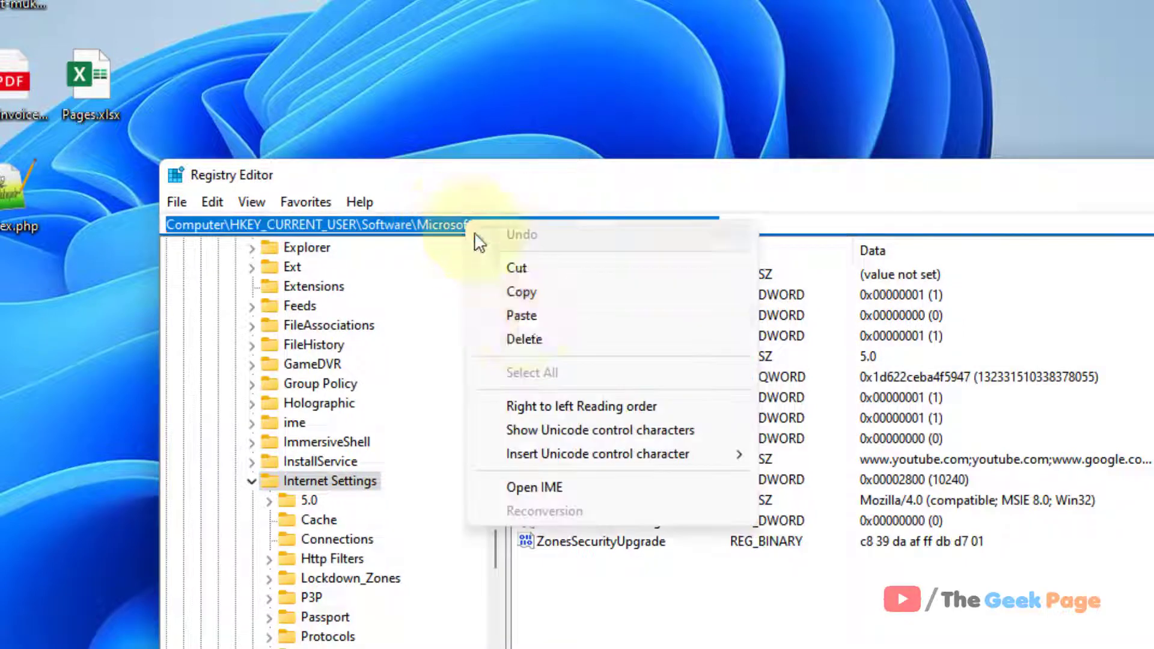
pyautogui.click(522, 316)
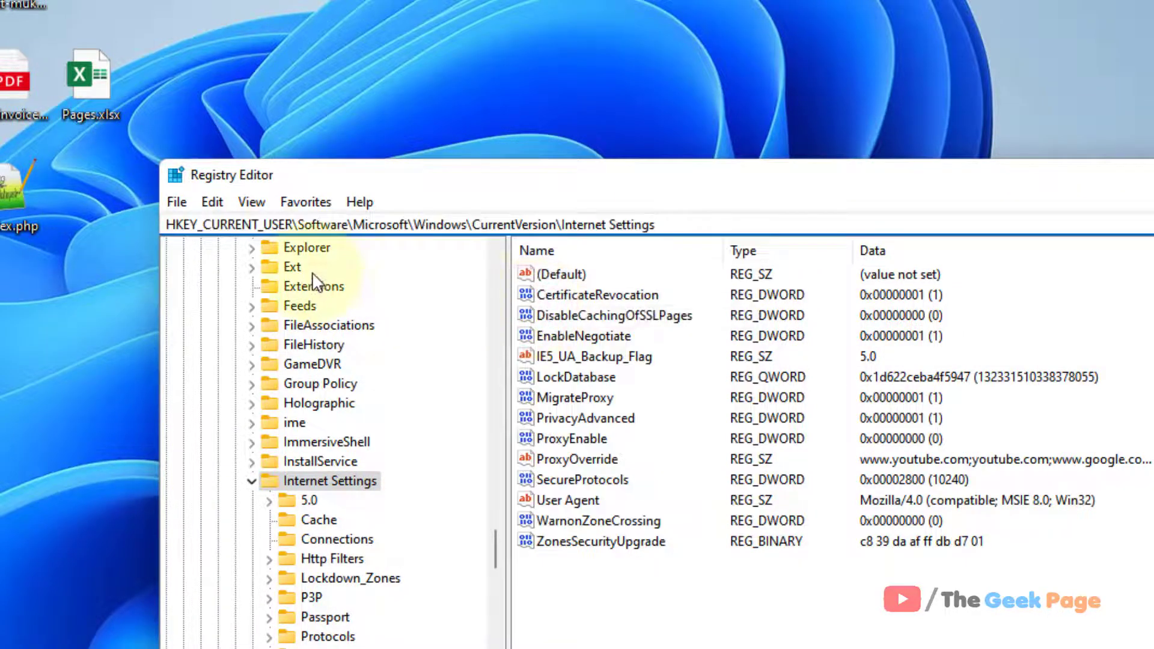
pyautogui.press('Return')
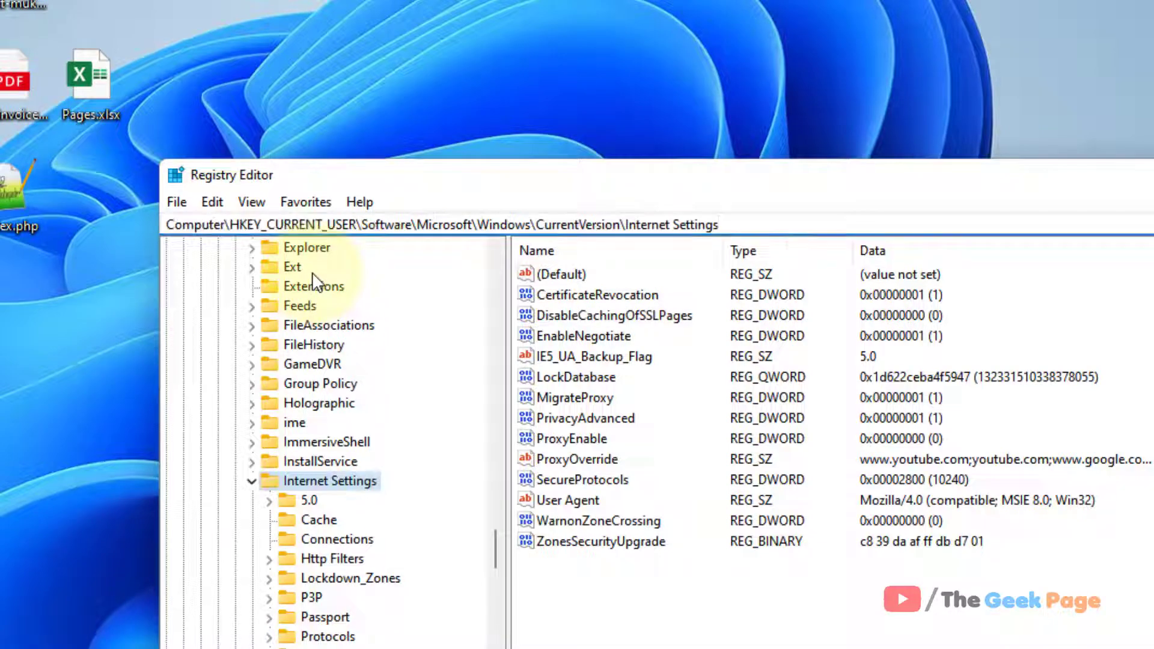
pyautogui.scroll(-2, 391, 314)
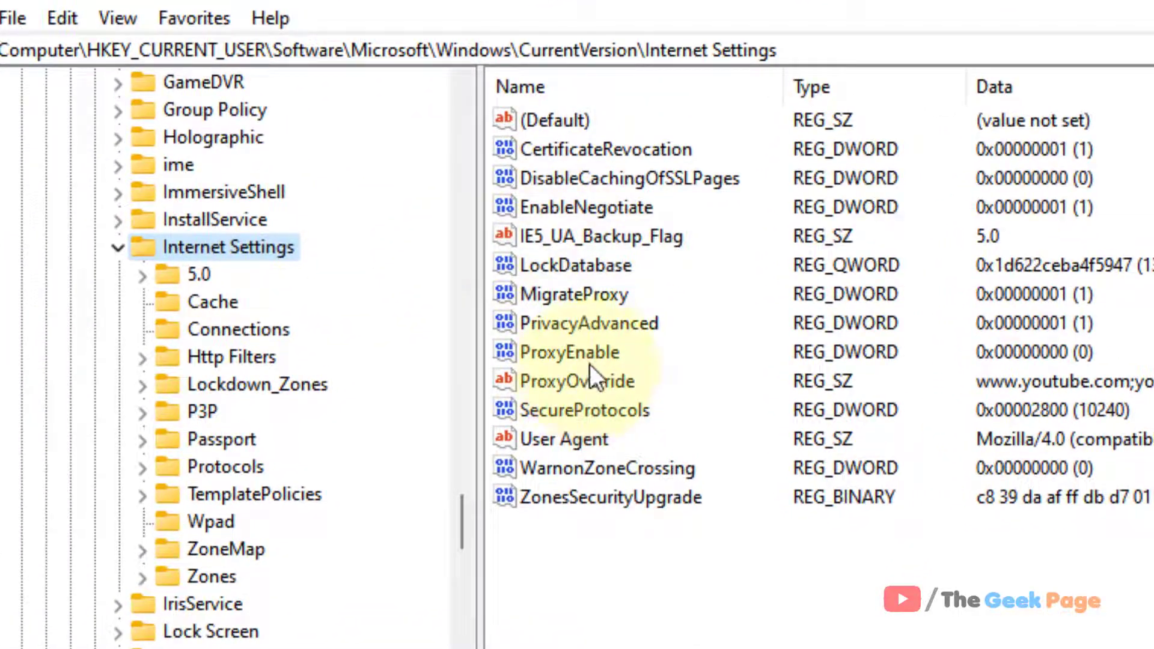
# Step: Open the ProxyEnable DWORD value for editing, showing data 0
pyautogui.click(590, 351)
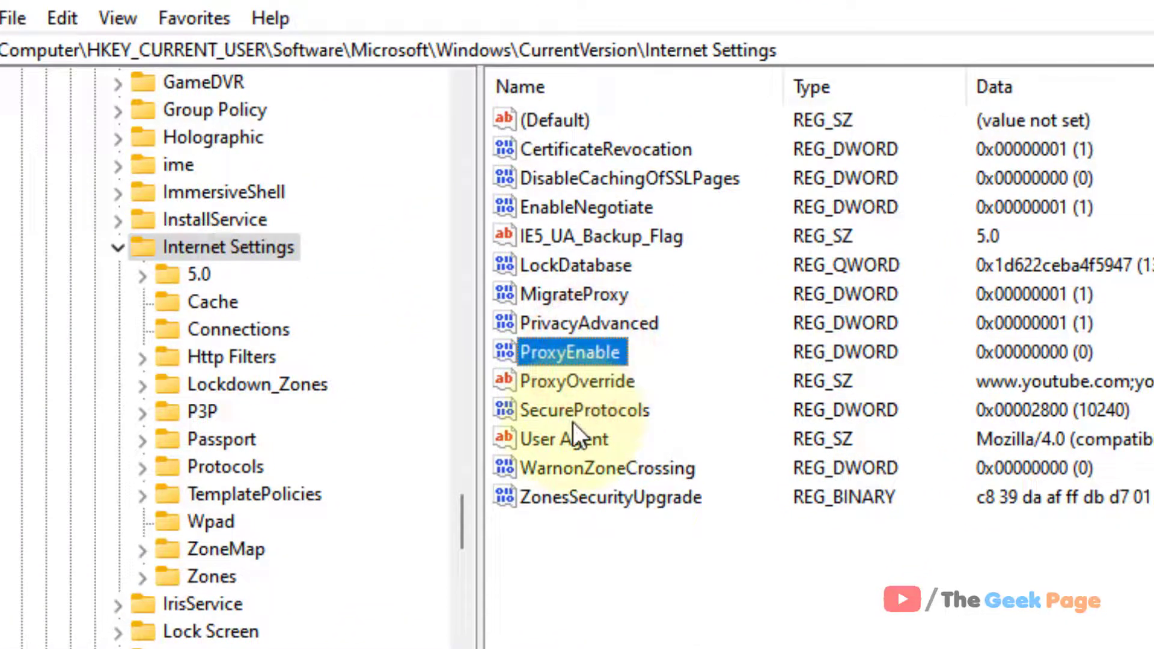
pyautogui.doubleClick(592, 358)
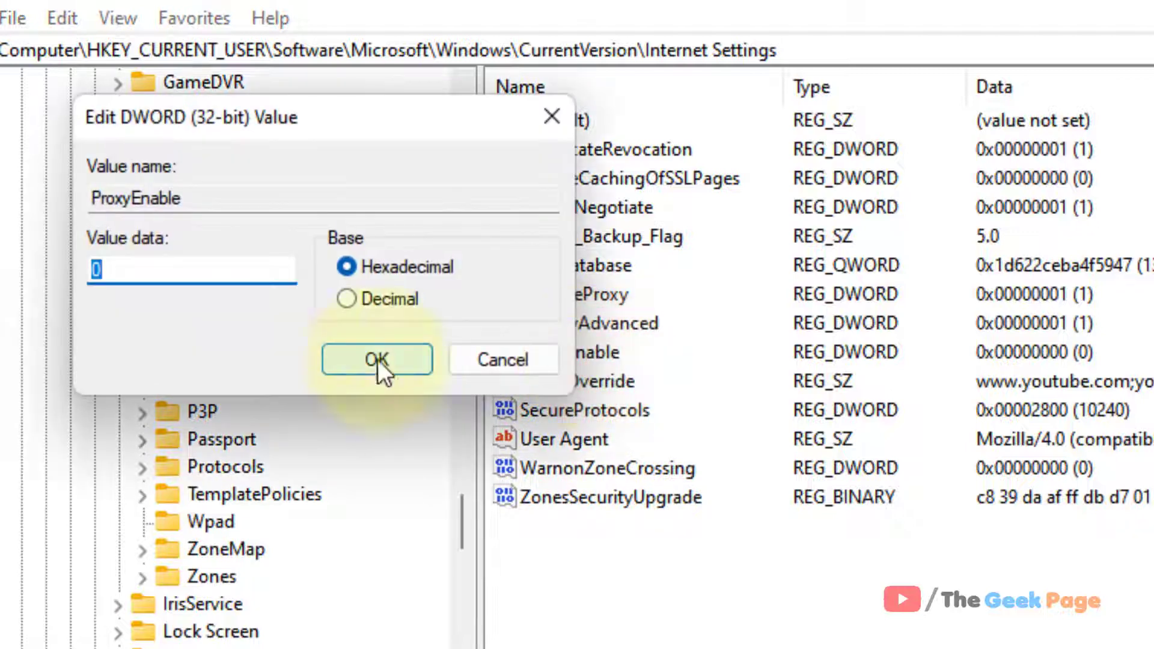
# Step: Set ProxyEnable's value data to 0 and confirm it
pyautogui.doubleClick(161, 274)
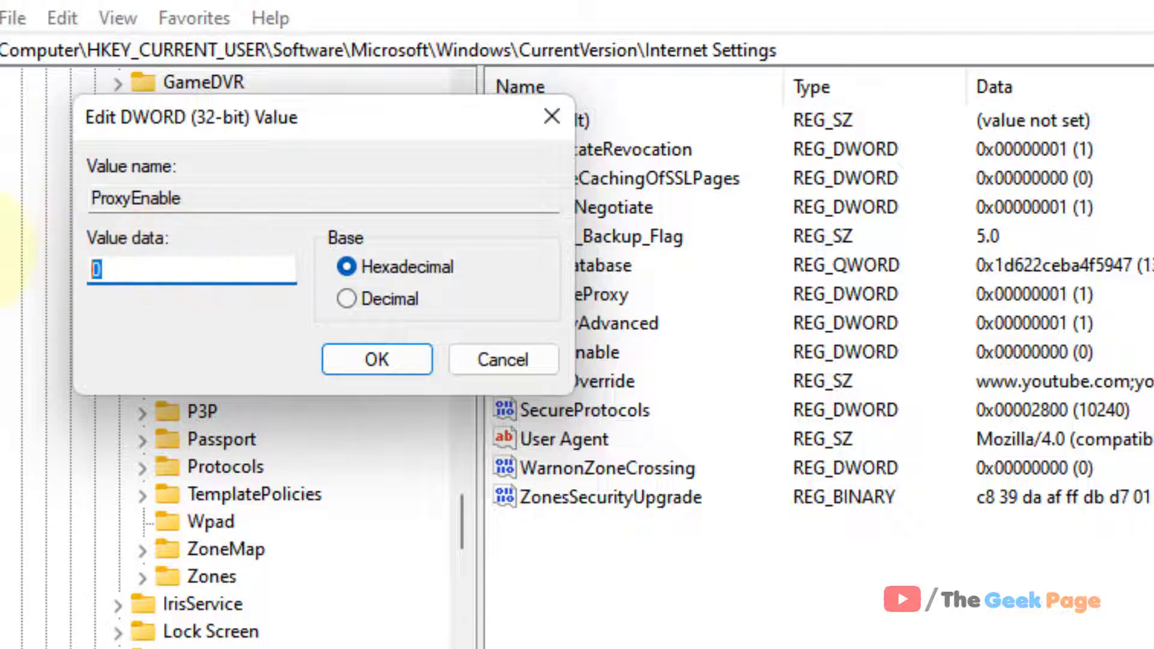
pyautogui.write('1')
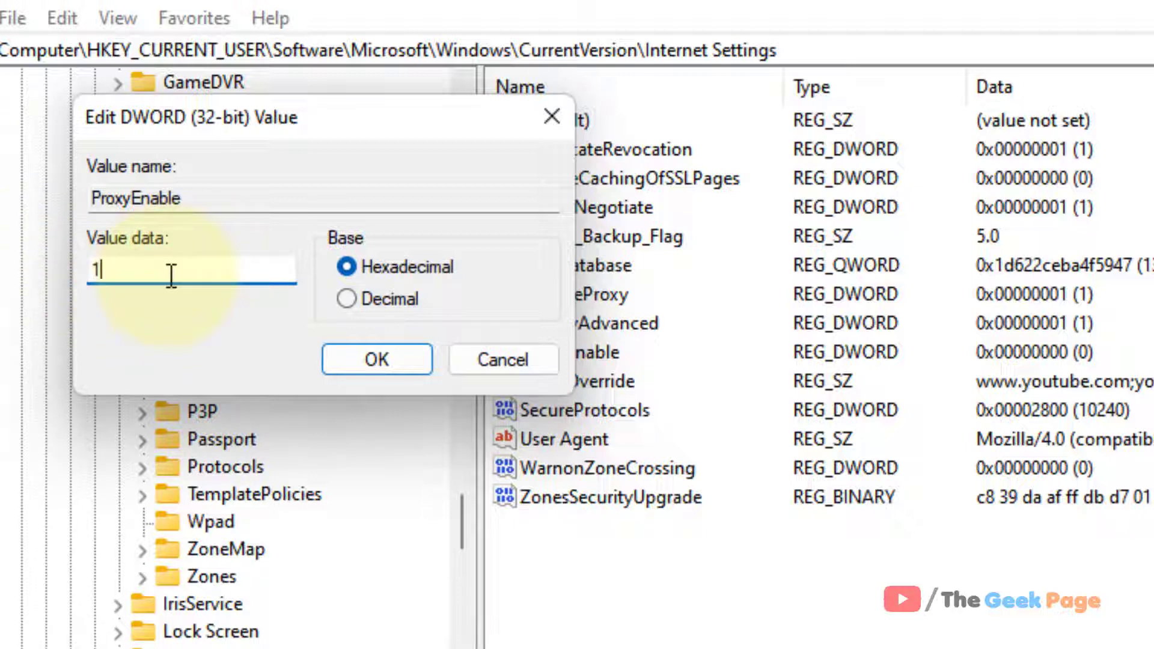
pyautogui.doubleClick(172, 276)
pyautogui.write('0')
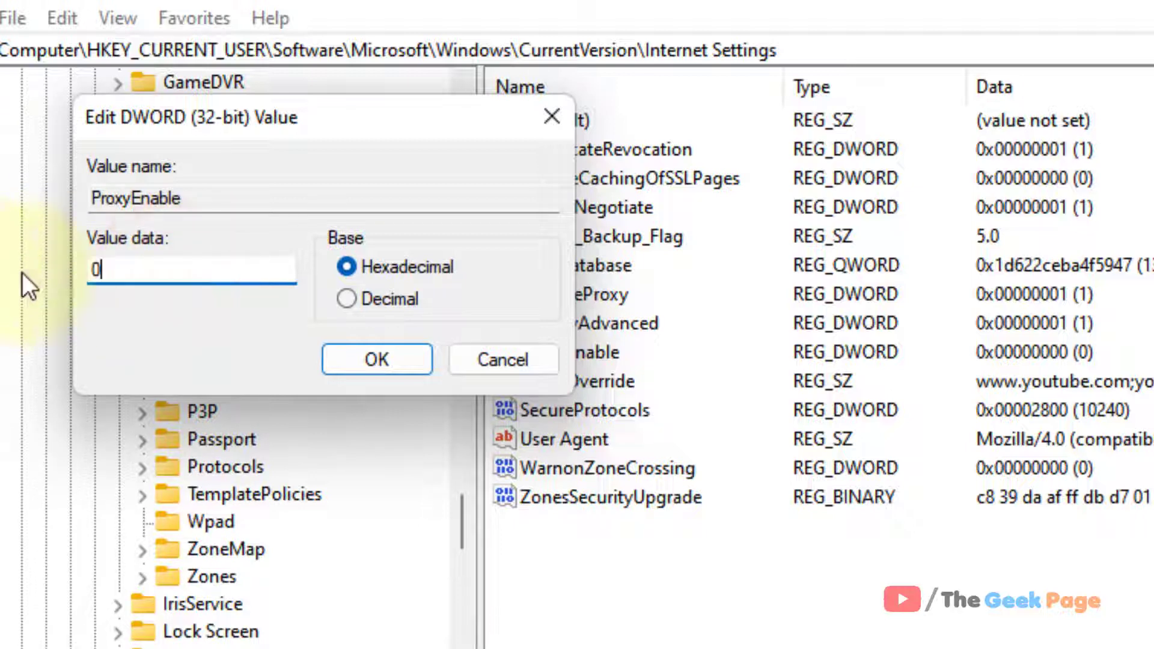
pyautogui.click(344, 357)
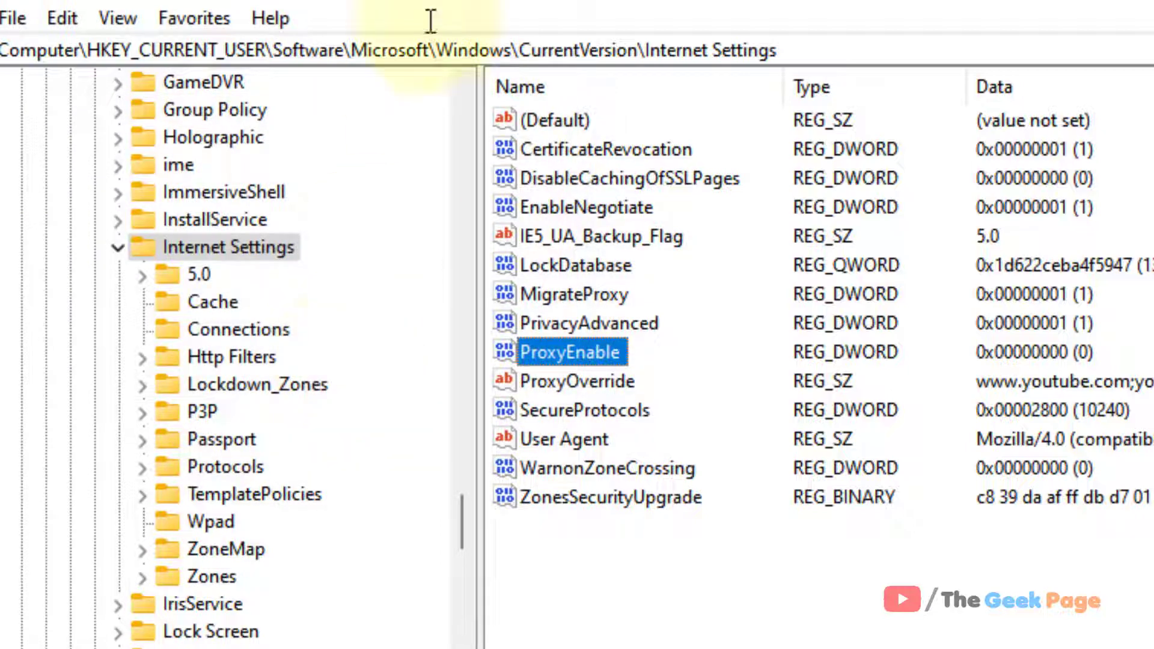